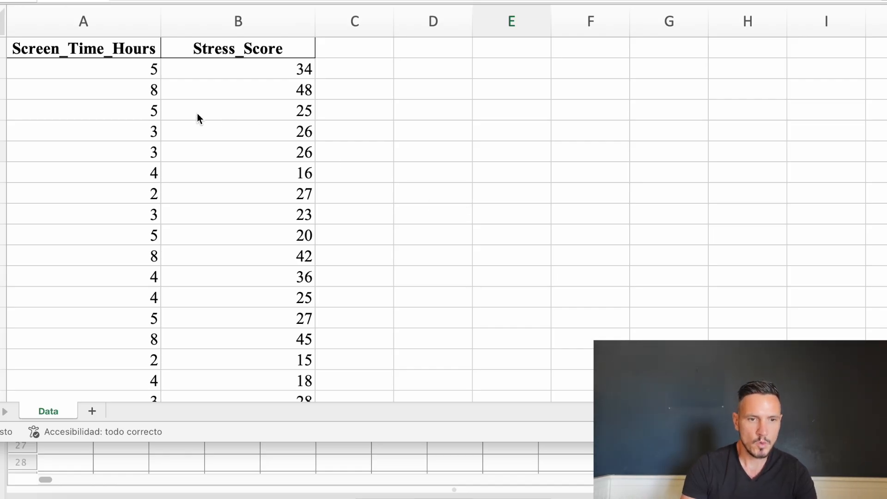
Review the Screen_Time_Hours and Stress_Score values in the worksheet down to the last data row
{"action": "left_click", "coordinate": [139, 73]}
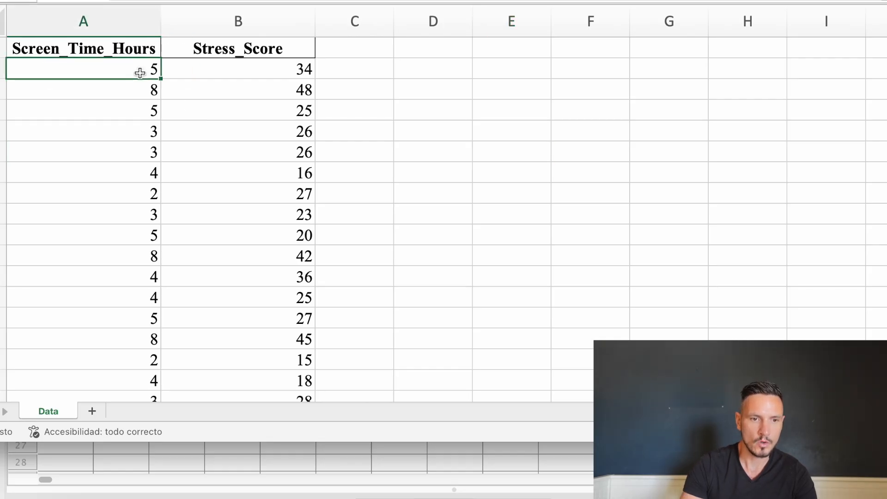
{"action": "key", "text": "Down"}
{"action": "key", "text": "Down"}
{"action": "key", "text": "Down"}
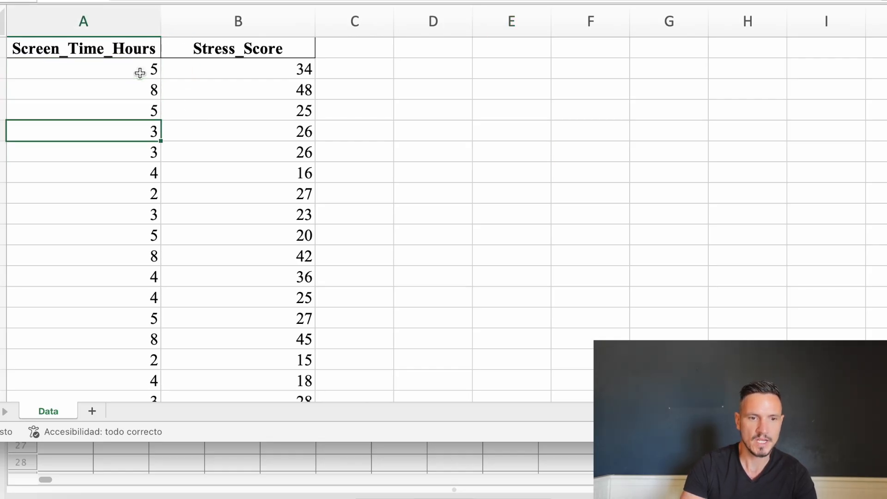
{"action": "key", "text": "Down"}
{"action": "key", "text": "Up"}
{"action": "key", "text": "Up"}
{"action": "key", "text": "Up"}
{"action": "key", "text": "Up"}
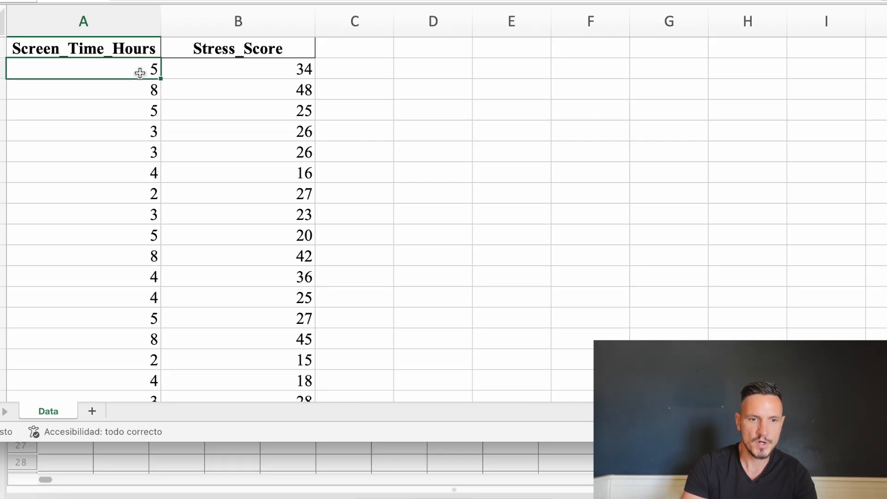
{"action": "left_click", "coordinate": [280, 73]}
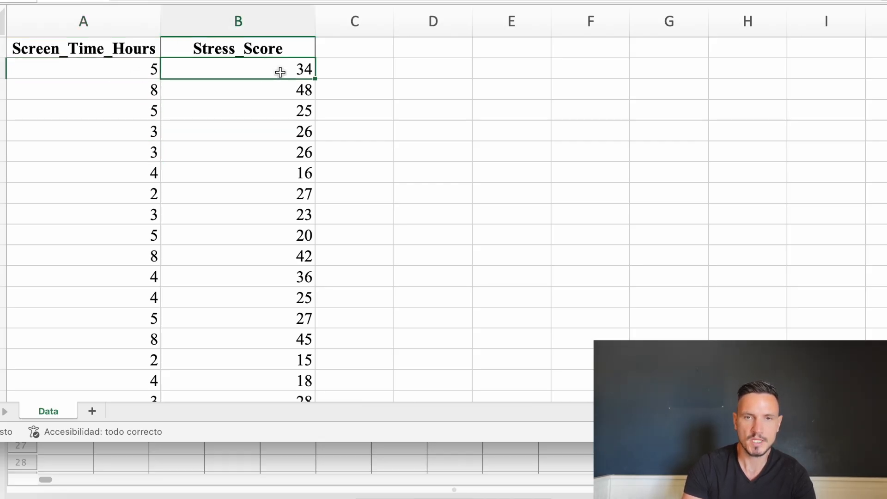
{"action": "left_click", "coordinate": [138, 75]}
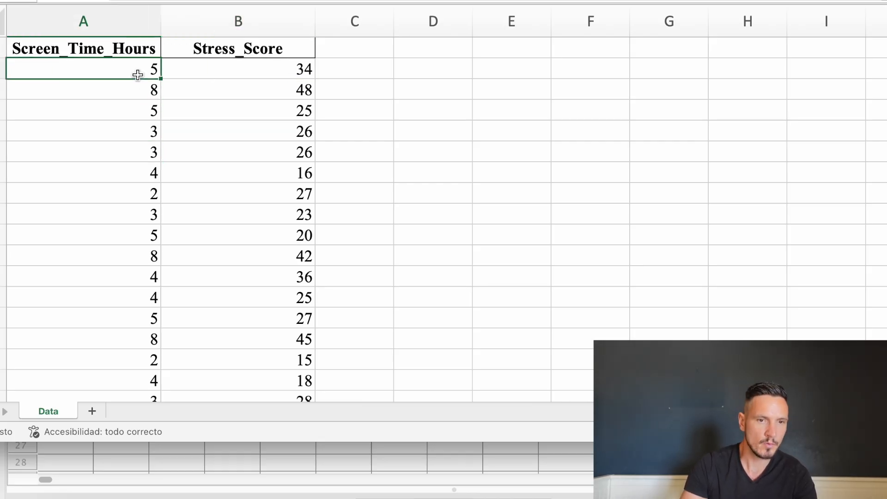
{"action": "key", "text": "Down"}
{"action": "key", "text": "Down"}
{"action": "key", "text": "Down"}
{"action": "key", "text": "Down"}
{"action": "key", "text": "Down"}
{"action": "key", "text": "Down"}
{"action": "key", "text": "Down"}
{"action": "key", "text": "Down"}
{"action": "key", "text": "Down"}
{"action": "key", "text": "Down"}
{"action": "key", "text": "Down"}
{"action": "key", "text": "Down"}
{"action": "key", "text": "Down"}
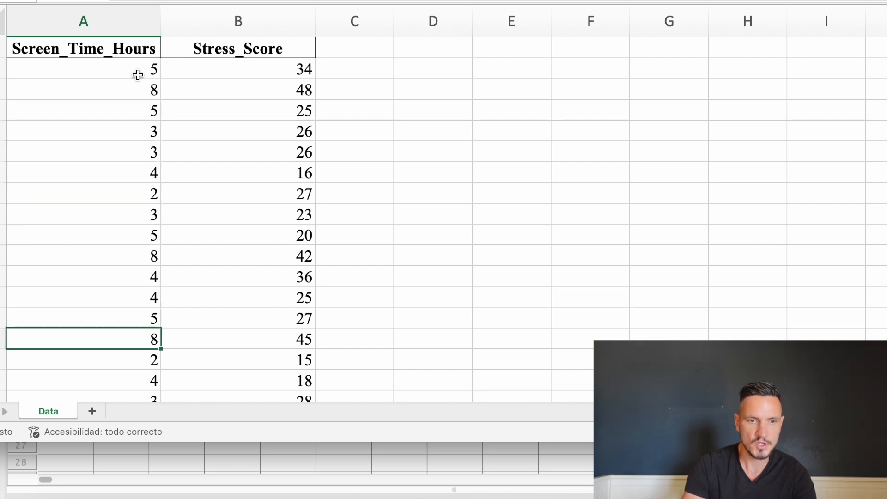
{"action": "left_click", "coordinate": [250, 80]}
{"action": "key", "text": "Up"}
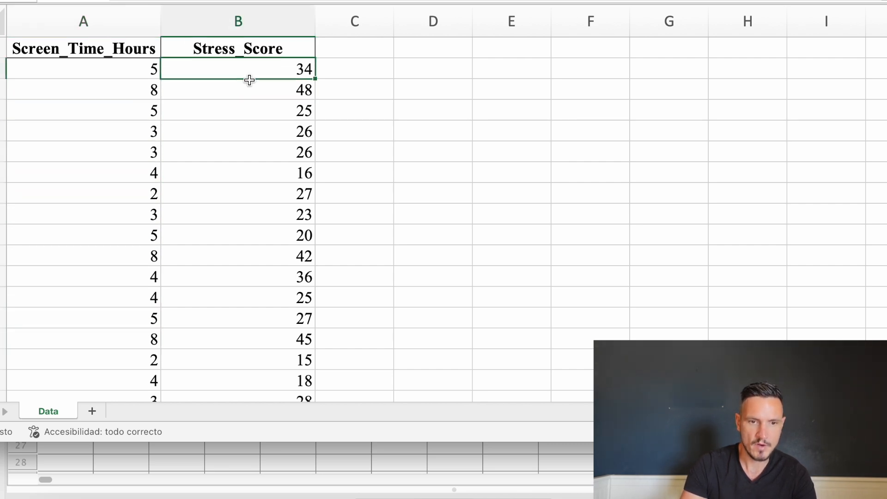
{"action": "key", "text": "Down"}
{"action": "key", "text": "Down"}
{"action": "key", "text": "Down"}
{"action": "key", "text": "Down"}
{"action": "key", "text": "Down"}
{"action": "key", "text": "Down"}
{"action": "key", "text": "Down"}
{"action": "key", "text": "Down"}
{"action": "key", "text": "Down"}
{"action": "key", "text": "Down"}
{"action": "key", "text": "Down"}
{"action": "key", "text": "Down"}
{"action": "key", "text": "Down"}
{"action": "key", "text": "Down"}
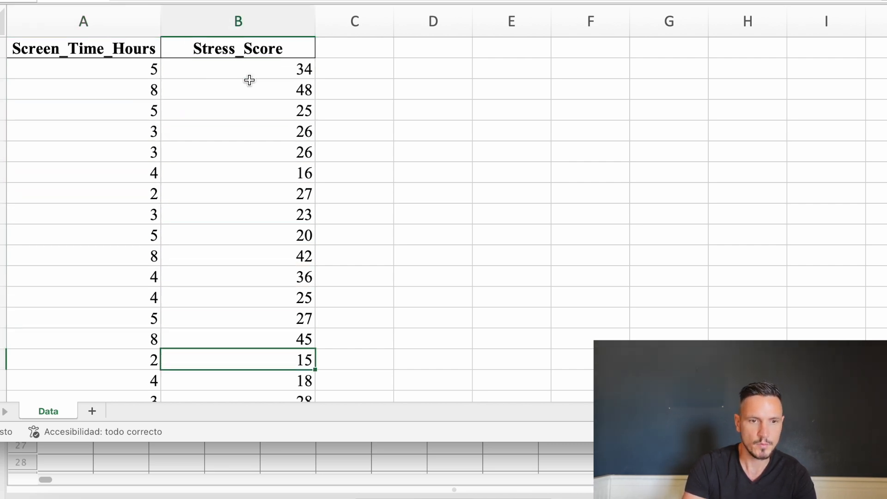
{"action": "scroll", "coordinate": [232, 157], "scroll_direction": "down", "scroll_amount": 10}
{"action": "scroll", "coordinate": [232, 157], "scroll_direction": "down", "scroll_amount": 15}
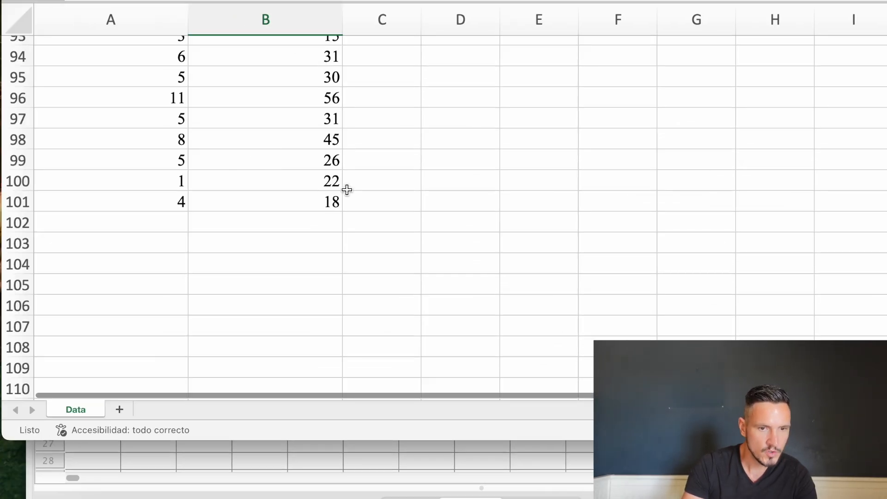
{"action": "scroll", "coordinate": [347, 190], "scroll_direction": "up", "scroll_amount": 20}
{"action": "scroll", "coordinate": [369, 194], "scroll_direction": "down", "scroll_amount": 1}
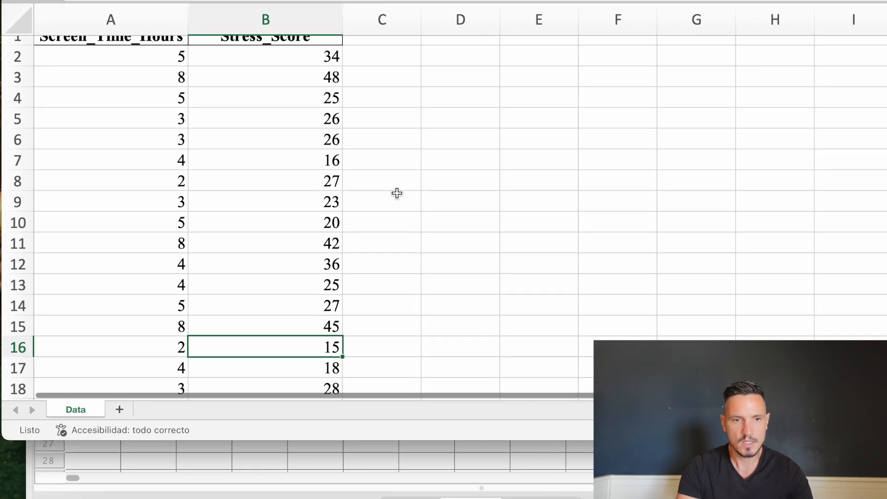
{"action": "scroll", "coordinate": [397, 193], "scroll_direction": "up", "scroll_amount": 1}
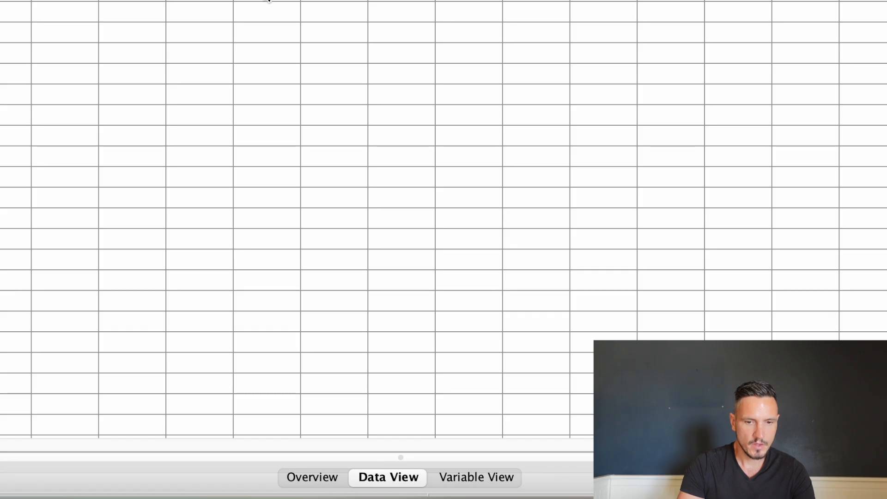
Switch to the SPSS Data Editor and define the first variable with the name Screen_time_hours
{"action": "left_click", "coordinate": [495, 475]}
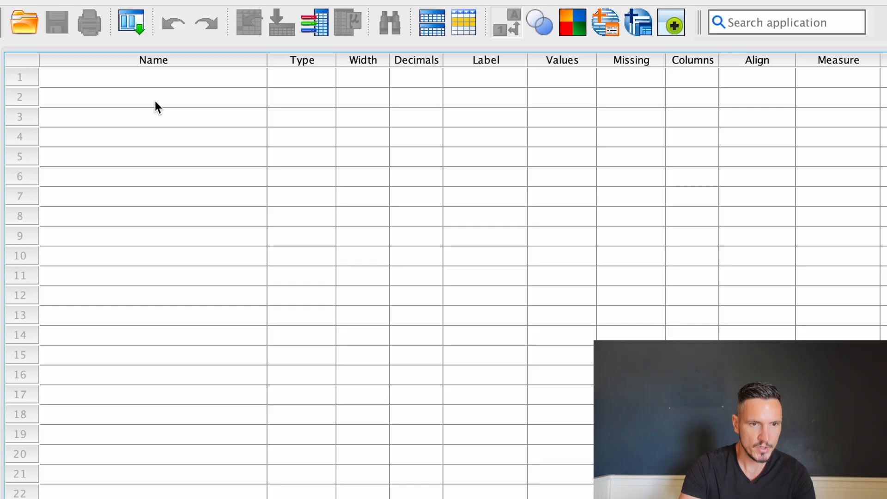
{"action": "left_click", "coordinate": [146, 84]}
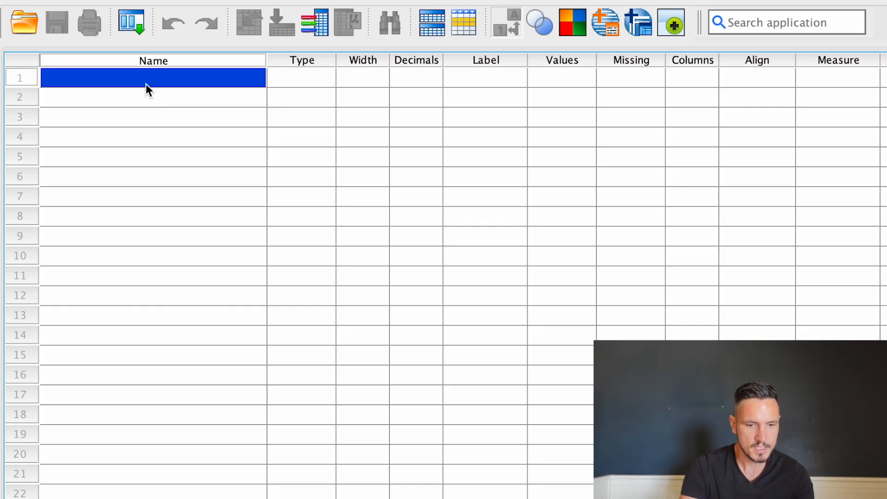
{"action": "type", "text": "Scr"}
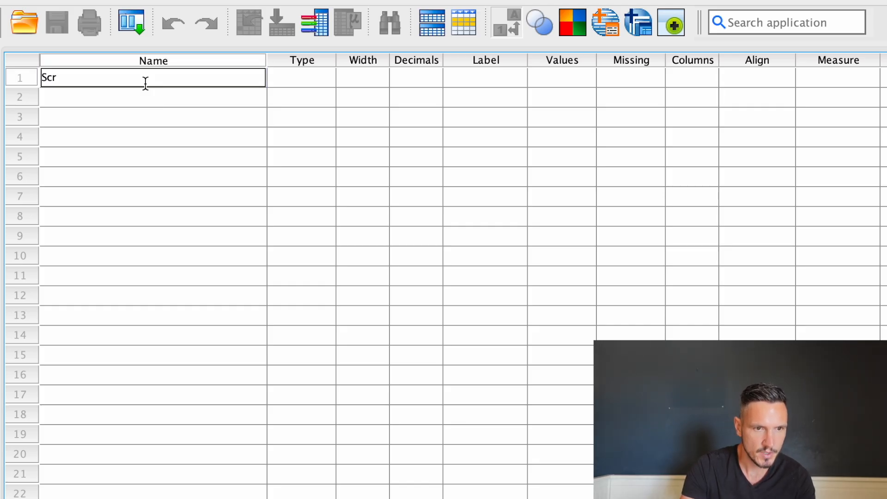
{"action": "type", "text": "een_ti"}
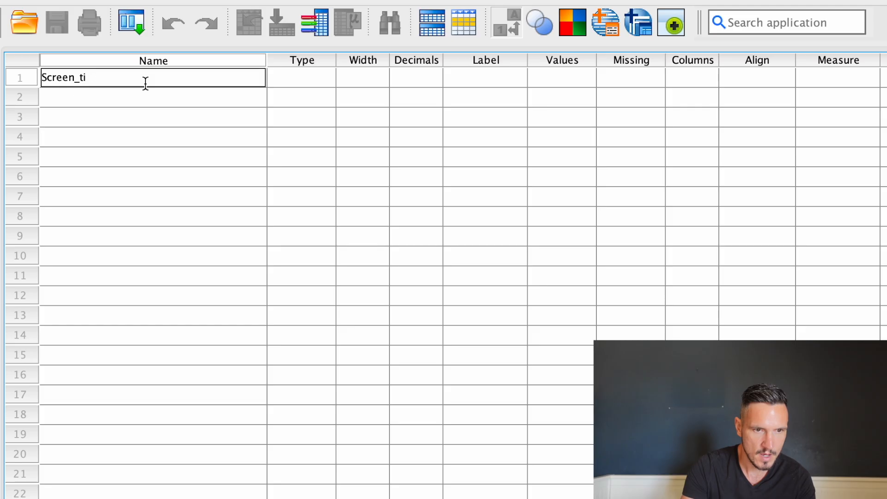
{"action": "type", "text": "me_hours"}
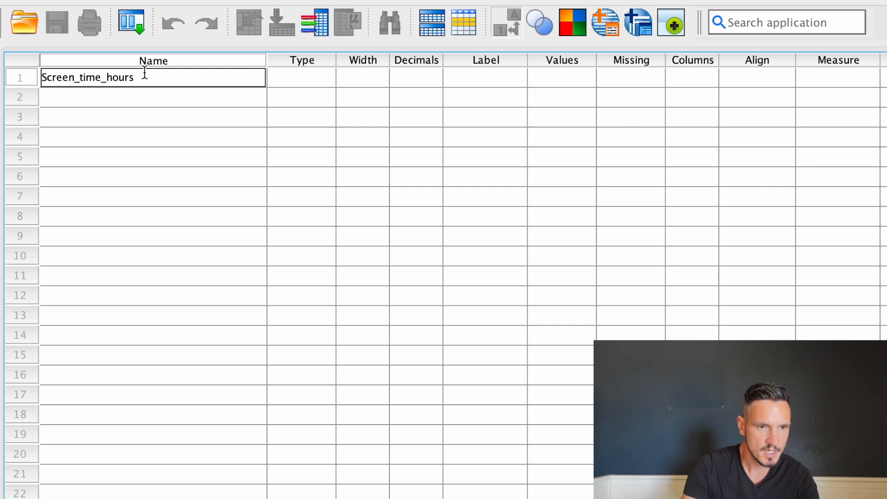
{"action": "key", "text": "Return"}
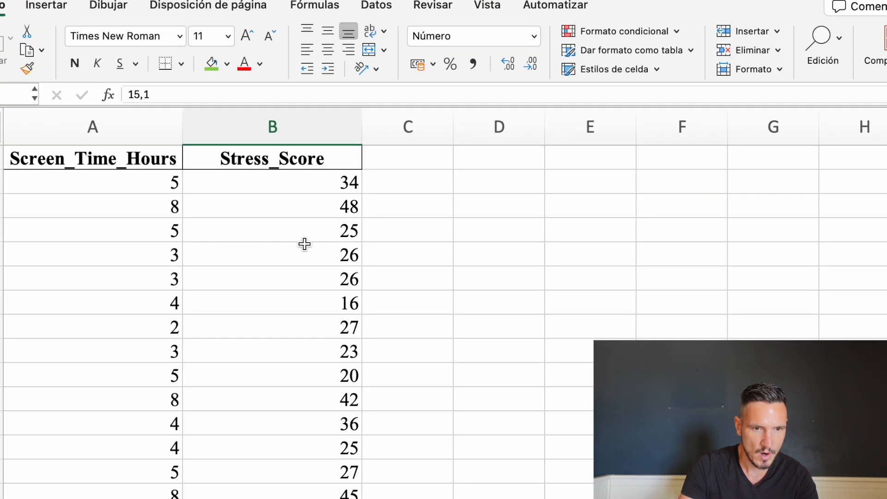
Return to the SPSS variable list and define a second variable named Stress_score
{"action": "key", "text": "ctrl+Up"}
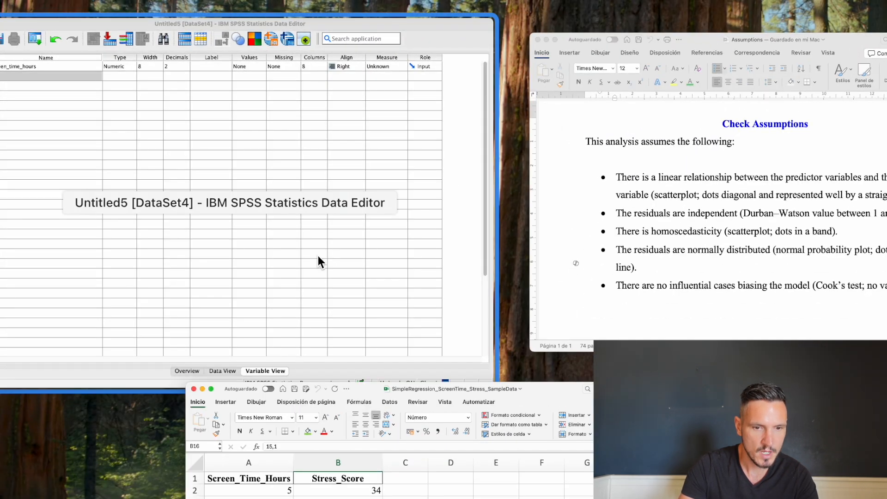
{"action": "left_click", "coordinate": [318, 256]}
{"action": "type", "text": "St"}
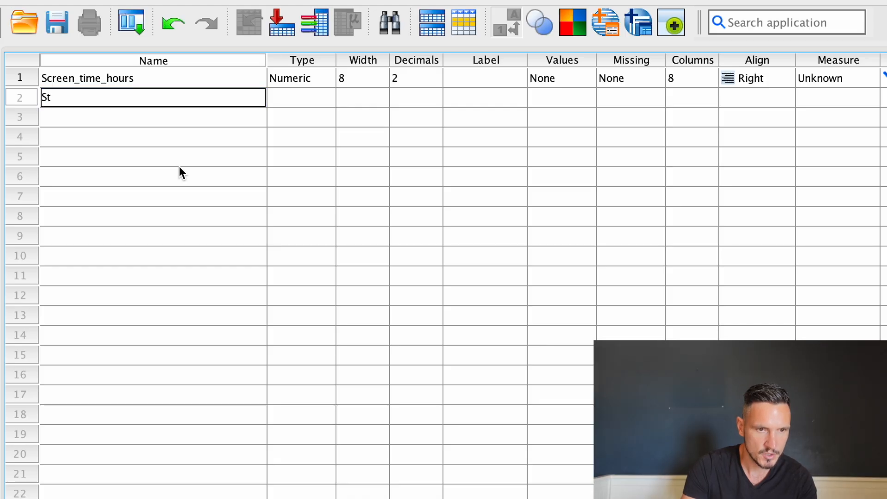
{"action": "type", "text": "ress_"}
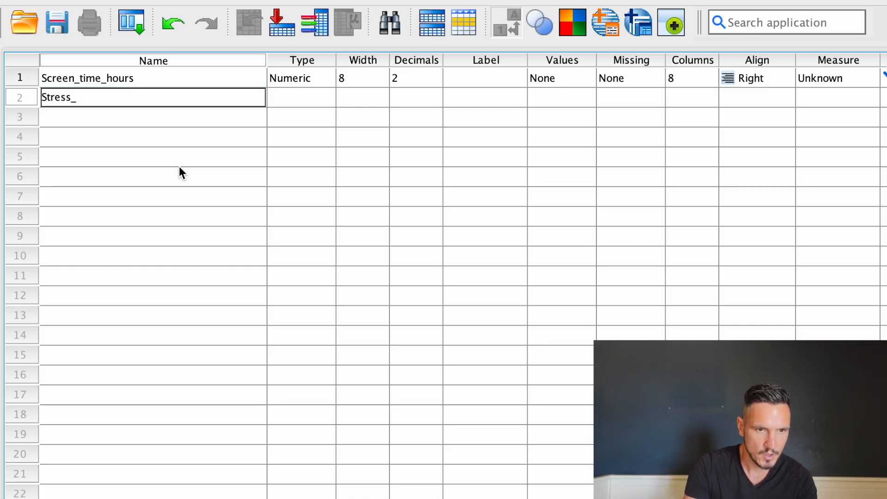
{"action": "type", "text": "score"}
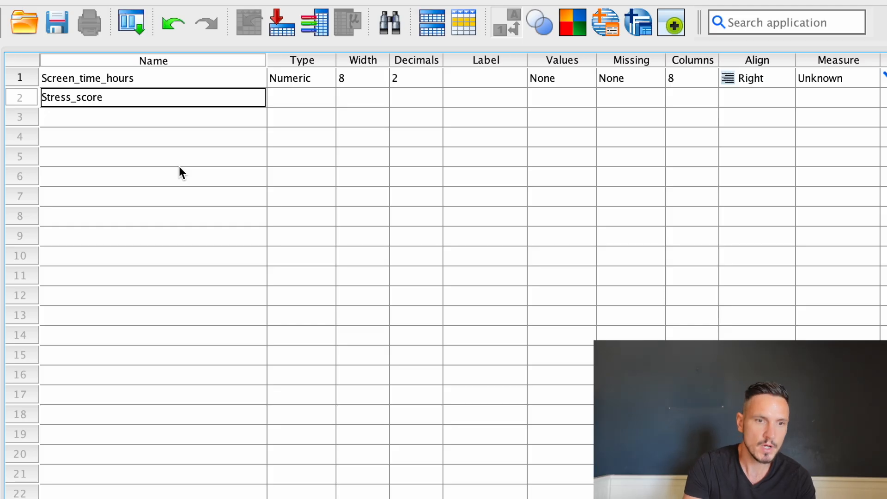
{"action": "key", "text": "Return"}
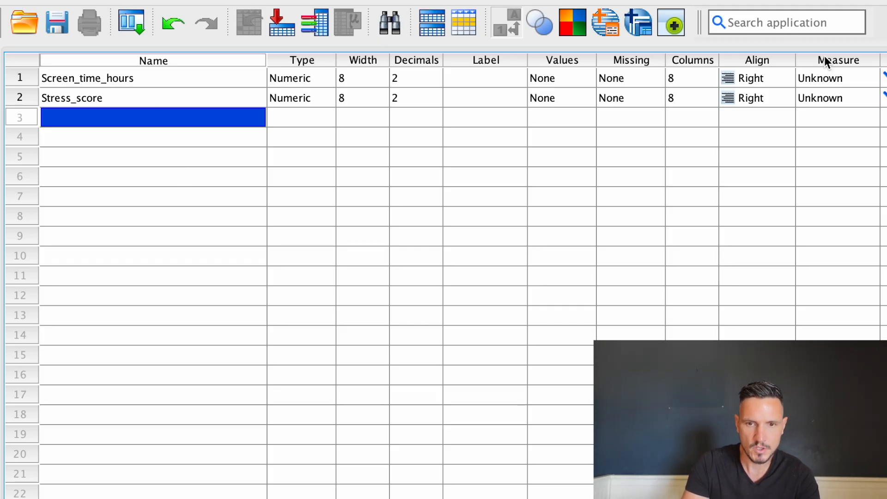
Set the measurement level of both Screen_time_hours and Stress_score to Scale
{"action": "left_click", "coordinate": [825, 78]}
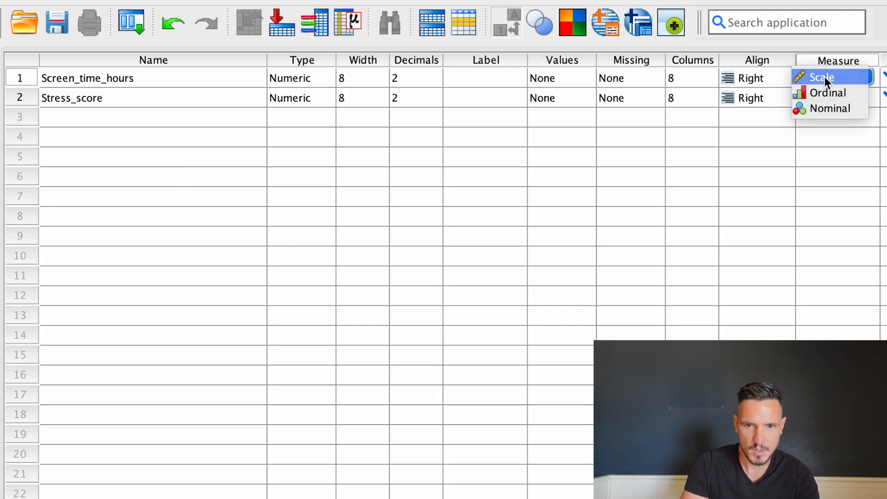
{"action": "left_click", "coordinate": [824, 77]}
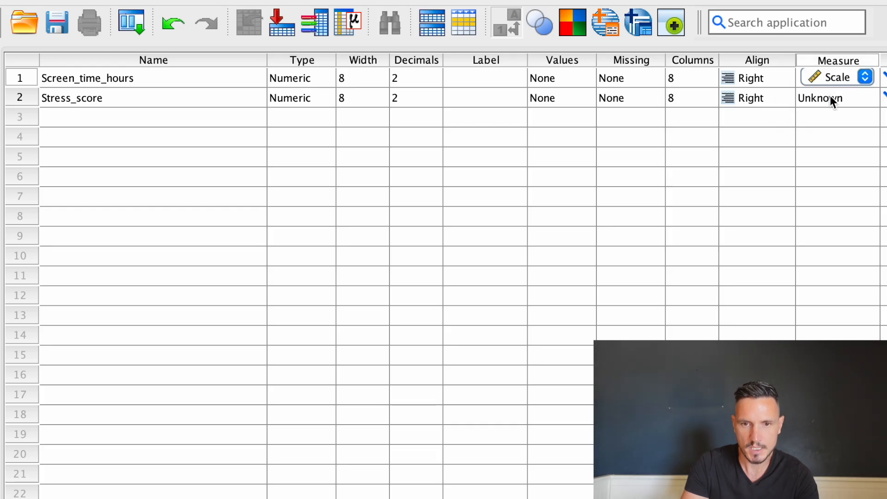
{"action": "left_click", "coordinate": [830, 96]}
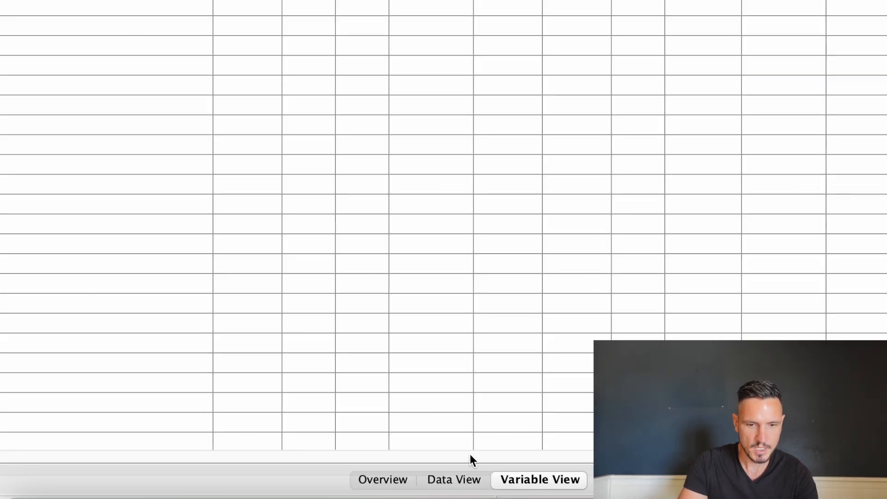
Show the data grid and widen the Screen_time_hours and Stress_score columns so each name fits on one line
{"action": "left_click", "coordinate": [457, 479]}
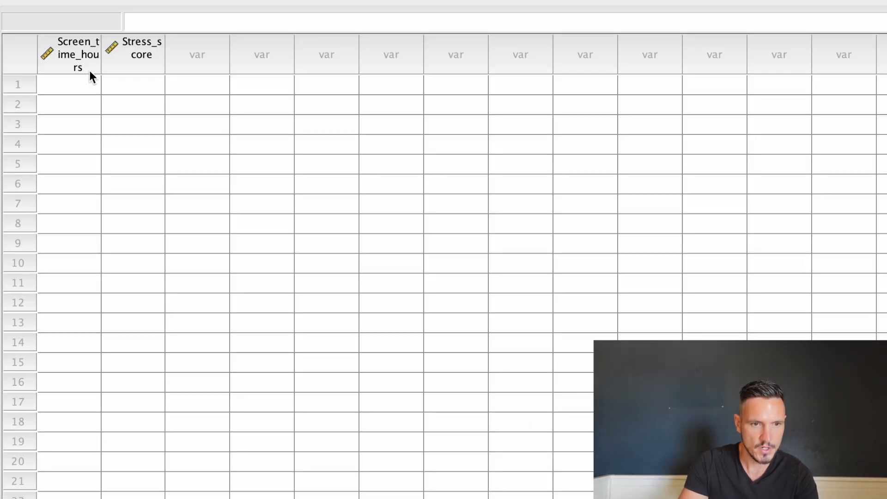
{"action": "left_click", "coordinate": [89, 71]}
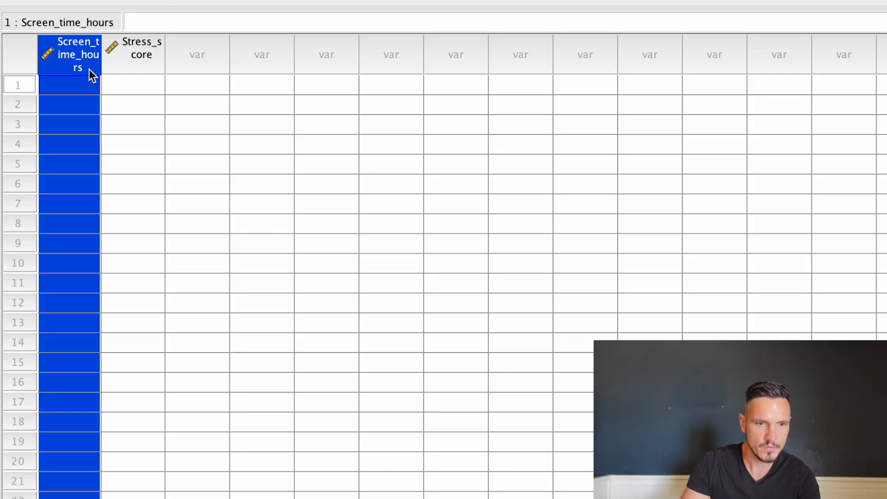
{"action": "key", "text": "shift+Right"}
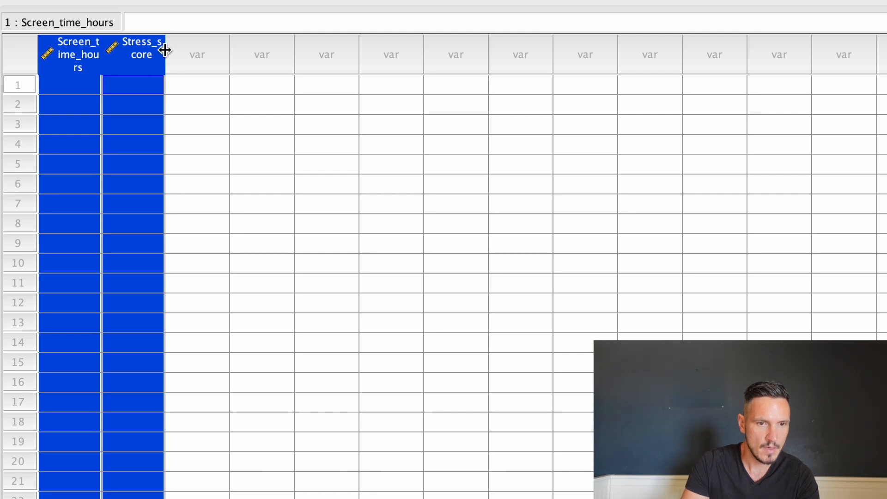
{"action": "left_click_drag", "start_coordinate": [166, 53], "coordinate": [247, 50]}
Switch to the Excel workbook and copy all Screen_Time_Hours and Stress_Score values without the headers, A2:B101
{"action": "key", "text": "ctrl+Up"}
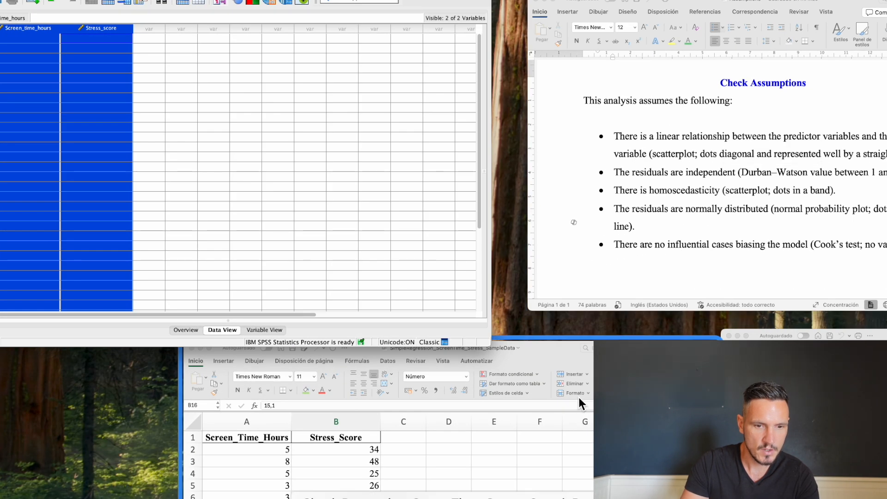
{"action": "left_click", "coordinate": [580, 402]}
{"action": "left_click", "coordinate": [131, 145]}
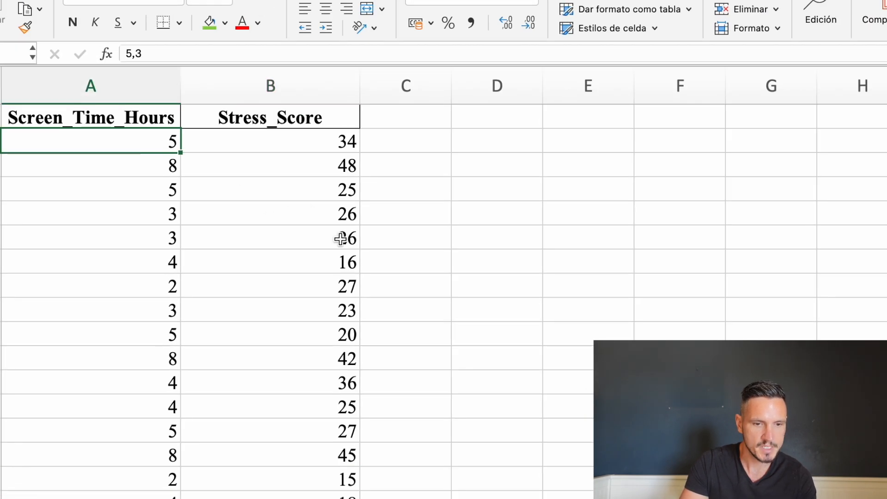
{"action": "scroll", "coordinate": [342, 238], "scroll_direction": "down", "scroll_amount": 5}
{"action": "scroll", "coordinate": [341, 236], "scroll_direction": "up", "scroll_amount": 5}
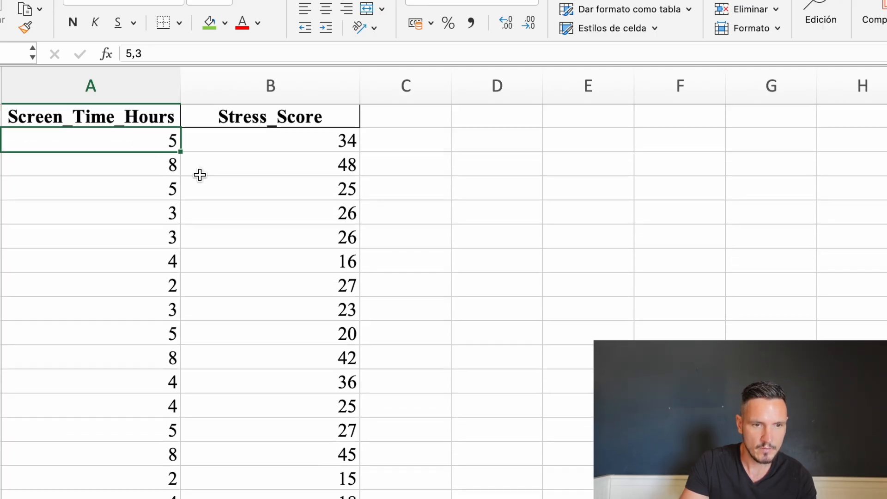
{"action": "scroll", "coordinate": [200, 176], "scroll_direction": "down", "scroll_amount": 10}
{"action": "scroll", "coordinate": [200, 176], "scroll_direction": "down", "scroll_amount": 20}
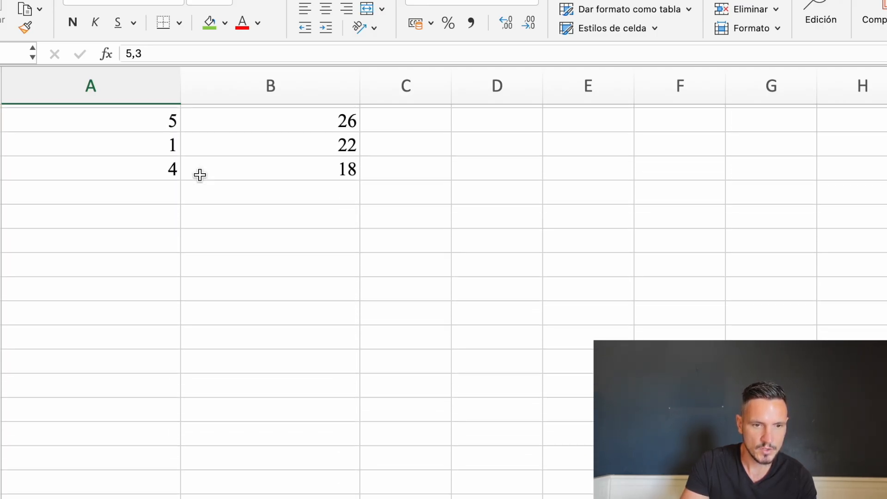
{"action": "scroll", "coordinate": [302, 135], "scroll_direction": "up", "scroll_amount": 3}
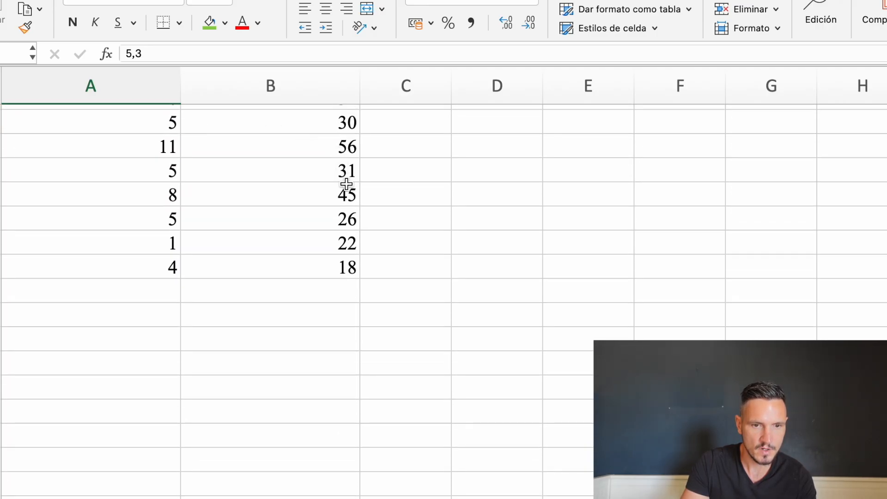
{"action": "left_click", "coordinate": [341, 263], "text": "shift"}
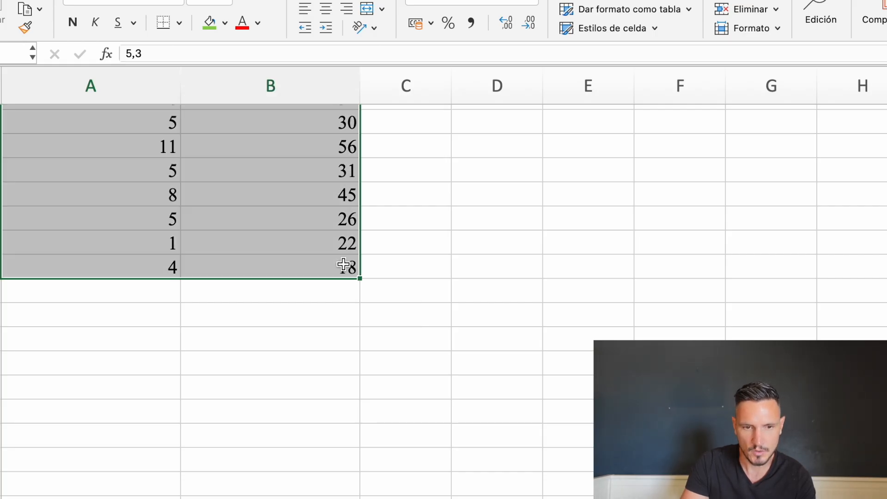
{"action": "key", "text": "super+c"}
Switch to the SPSS data grid and paste the copied Excel values starting at row 1 of Screen_time_hours
{"action": "key", "text": "ctrl+Up"}
{"action": "left_click", "coordinate": [383, 192]}
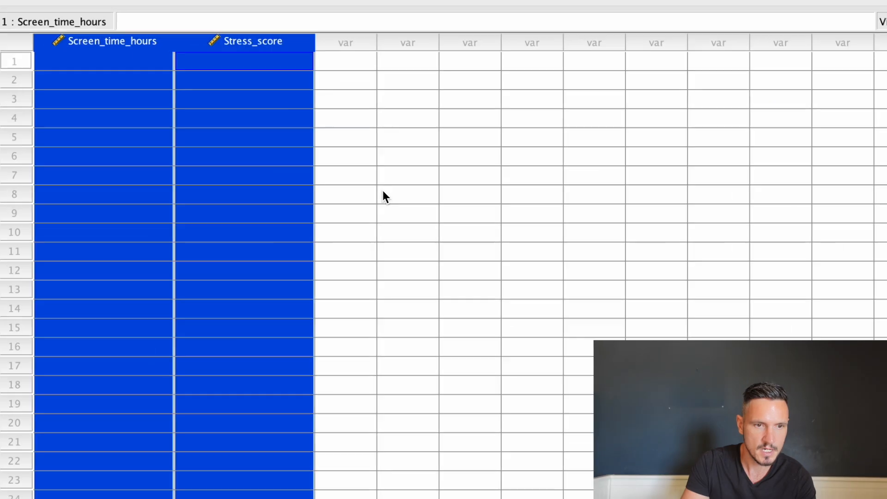
{"action": "left_click", "coordinate": [285, 194]}
{"action": "left_click", "coordinate": [111, 60]}
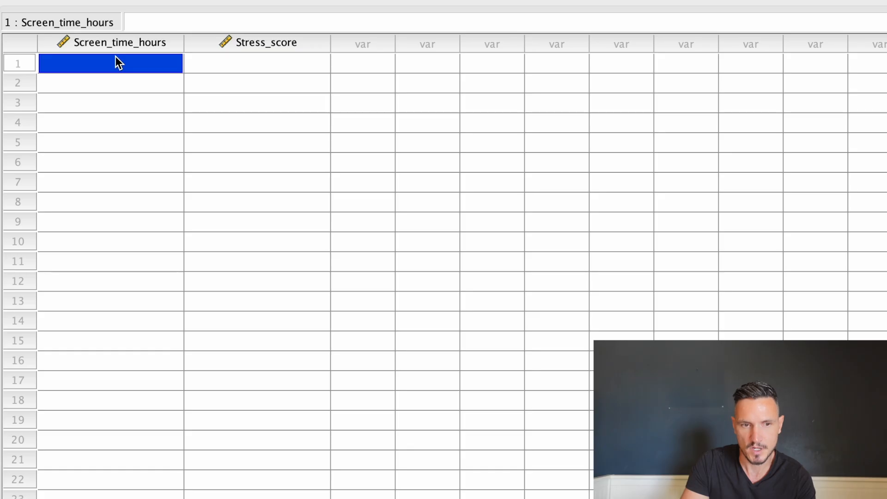
{"action": "left_click", "coordinate": [176, 10]}
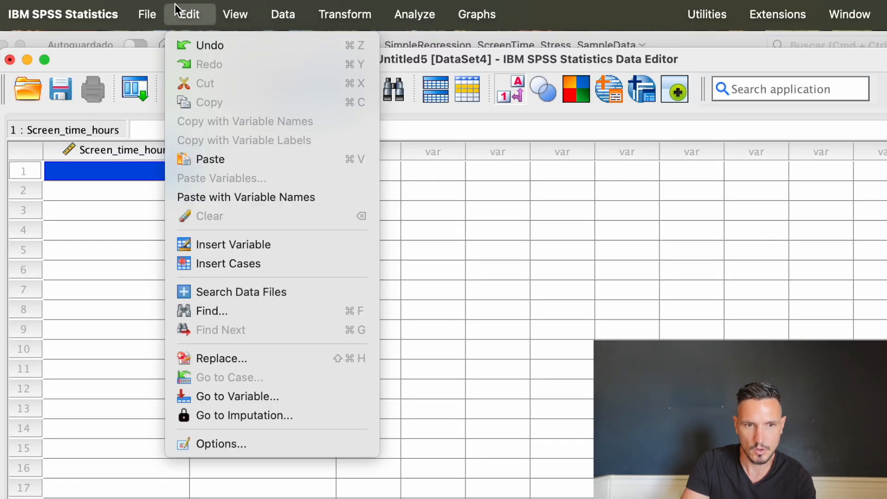
{"action": "left_click", "coordinate": [207, 159]}
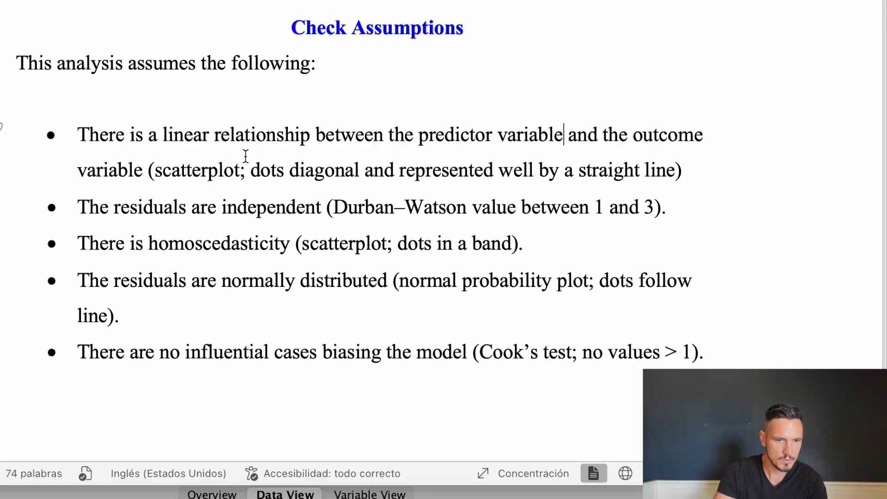
Review the Check Assumptions list in the Word document, highlighting the linear relationship criteria and the four remaining assumptions
{"action": "left_click_drag", "start_coordinate": [79, 134], "coordinate": [202, 181]}
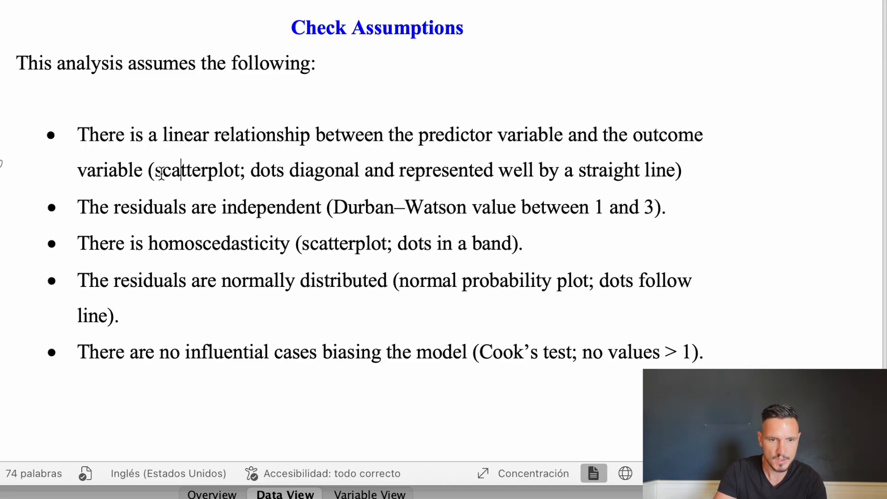
{"action": "left_click_drag", "start_coordinate": [154, 175], "coordinate": [317, 176]}
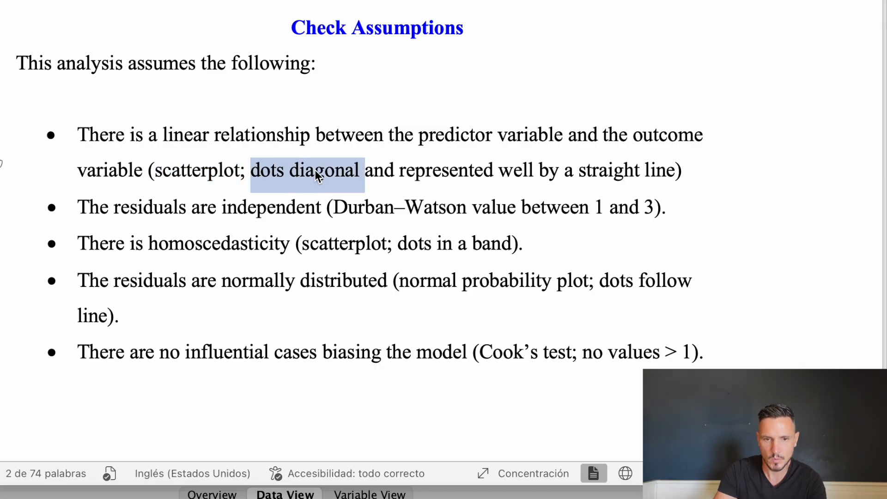
{"action": "left_click", "coordinate": [321, 171]}
{"action": "left_click_drag", "start_coordinate": [251, 171], "coordinate": [624, 171]}
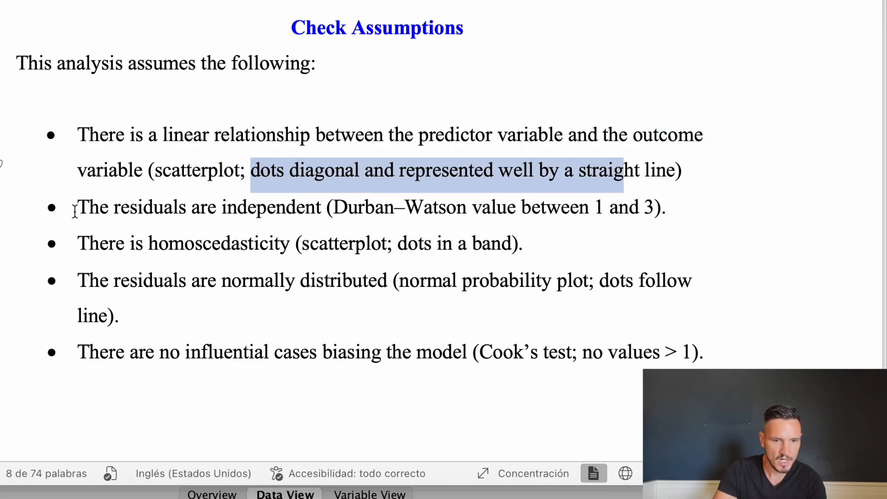
{"action": "left_click_drag", "start_coordinate": [71, 206], "coordinate": [733, 356]}
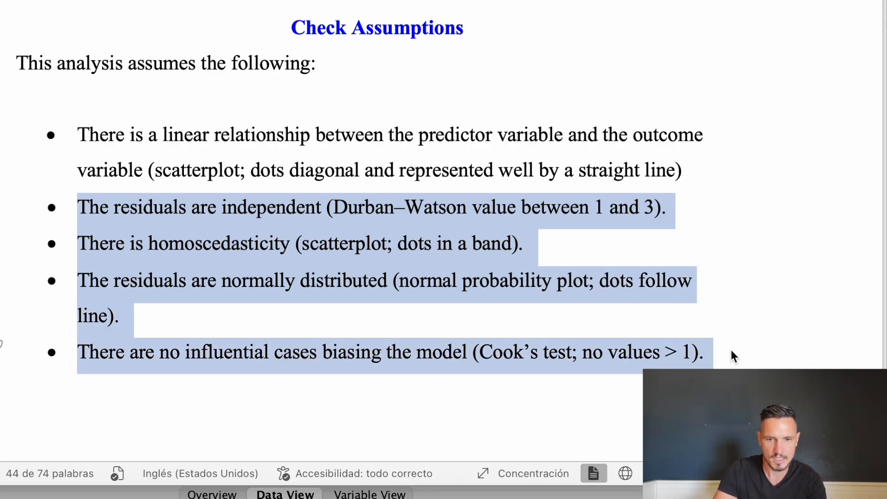
{"action": "left_click", "coordinate": [657, 186]}
Return to SPSS and create a simple scatterplot with Screen_time_hours on the X axis and Stress_score on the Y axis
{"action": "left_click", "coordinate": [499, 60]}
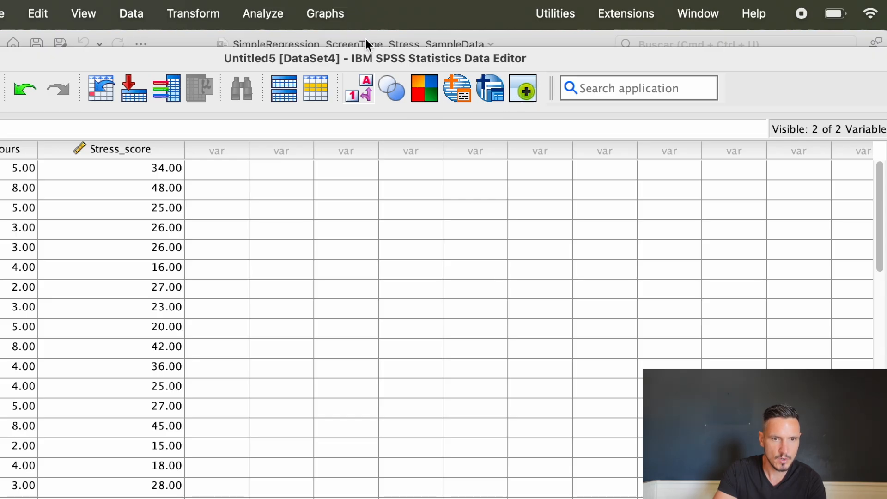
{"action": "left_click", "coordinate": [326, 6]}
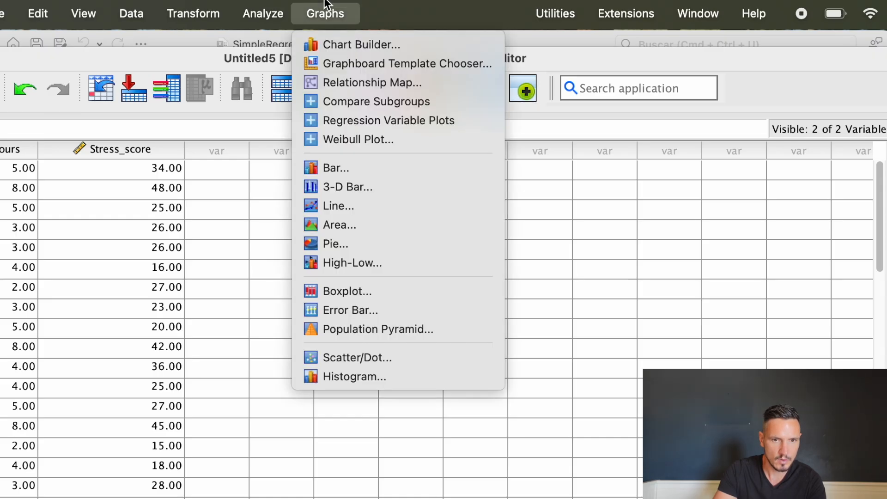
{"action": "left_click", "coordinate": [380, 353]}
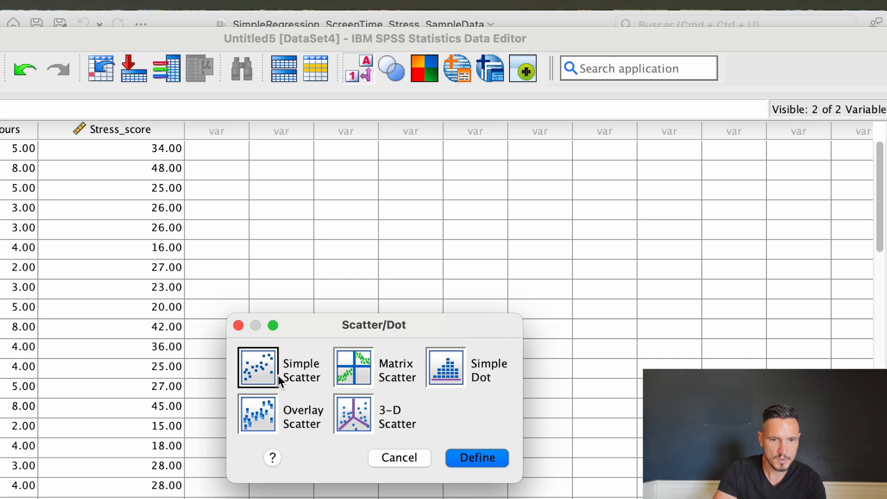
{"action": "left_click", "coordinate": [468, 458]}
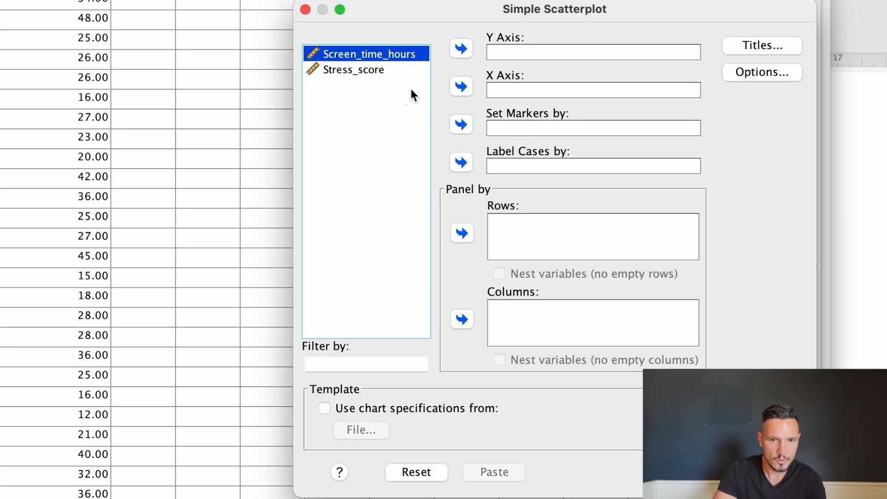
{"action": "left_click", "coordinate": [458, 83]}
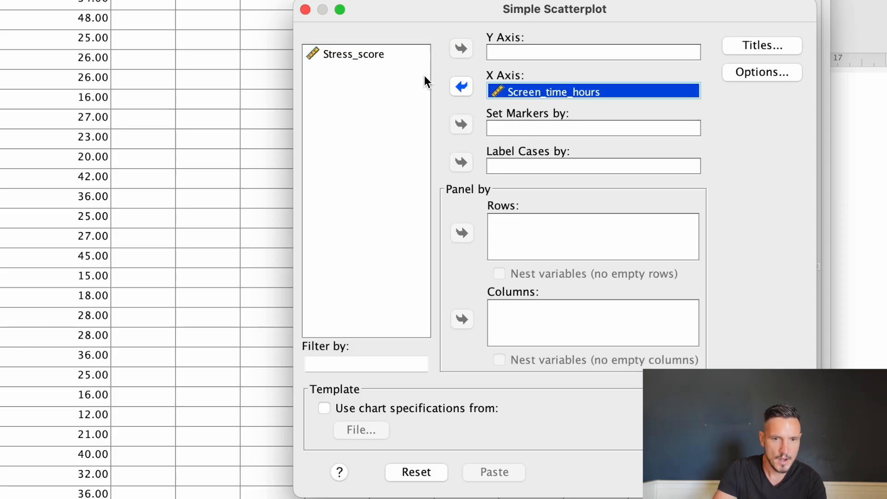
{"action": "left_click", "coordinate": [381, 59]}
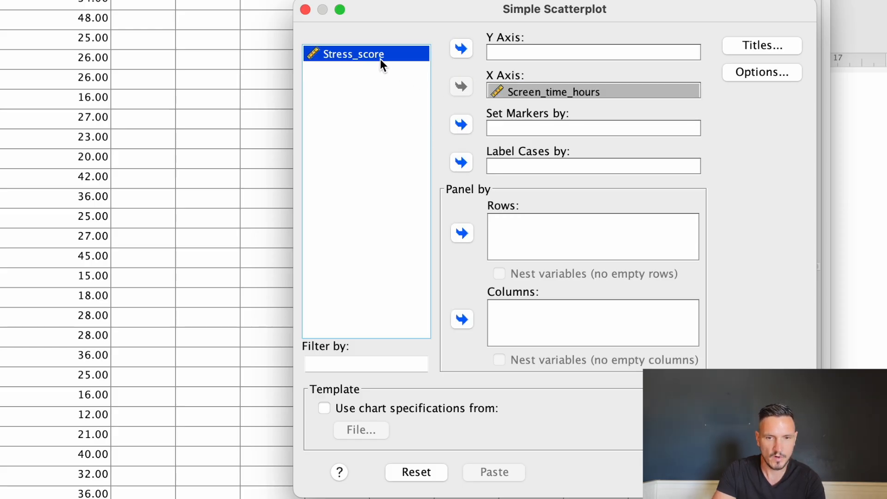
{"action": "left_click", "coordinate": [461, 49]}
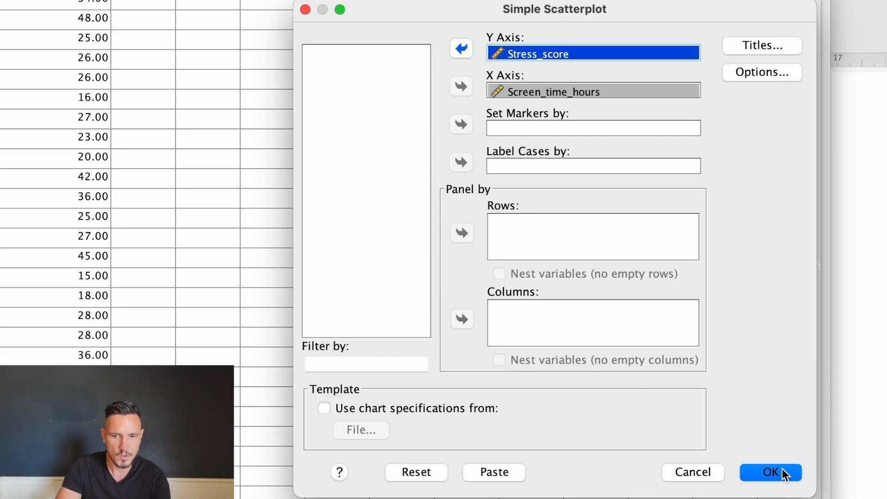
{"action": "left_click", "coordinate": [777, 473]}
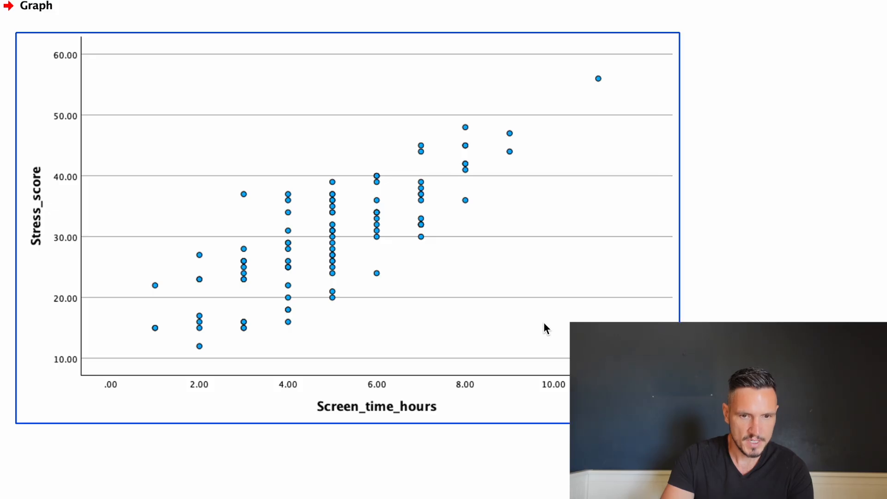